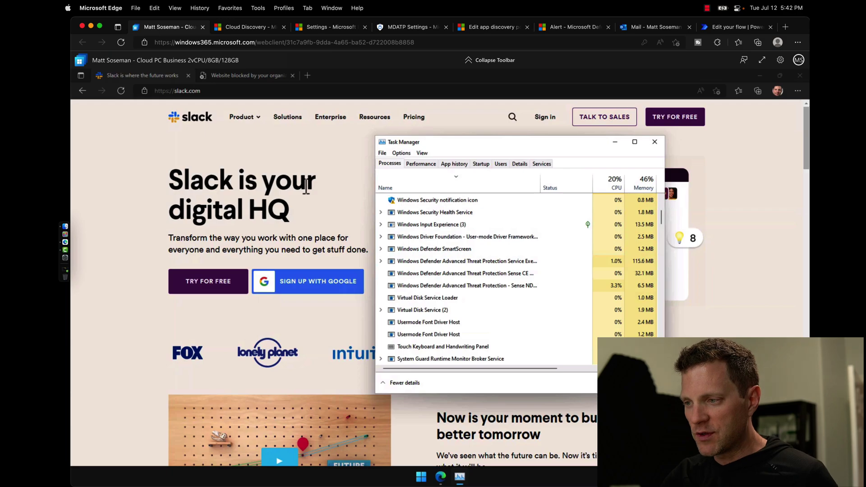
Step: Expand Slack's Cloud Discovery details showing Unsanctioned, General score 10 and Security score 9
{"action": "left_click", "coordinate": [255, 29]}
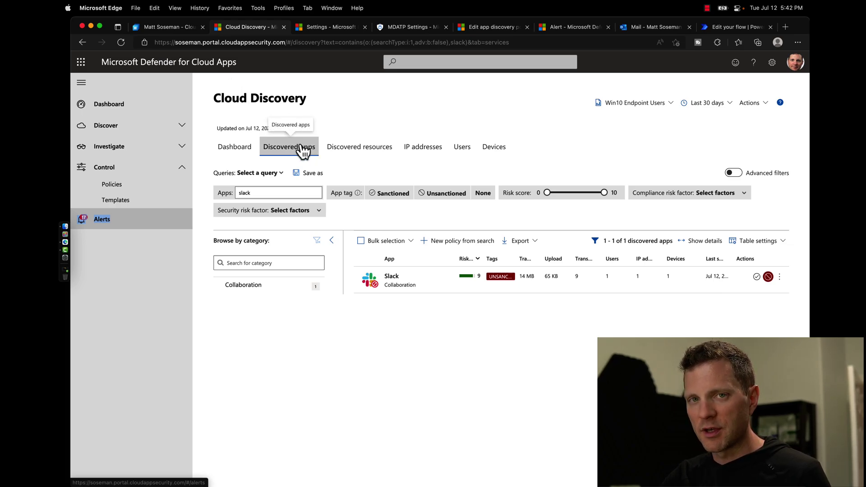
{"action": "left_click", "coordinate": [420, 287]}
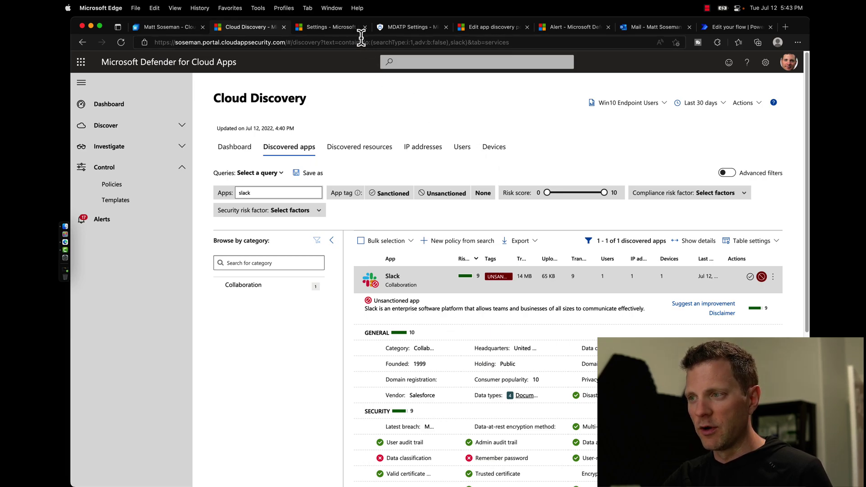
{"action": "left_click", "coordinate": [171, 27]}
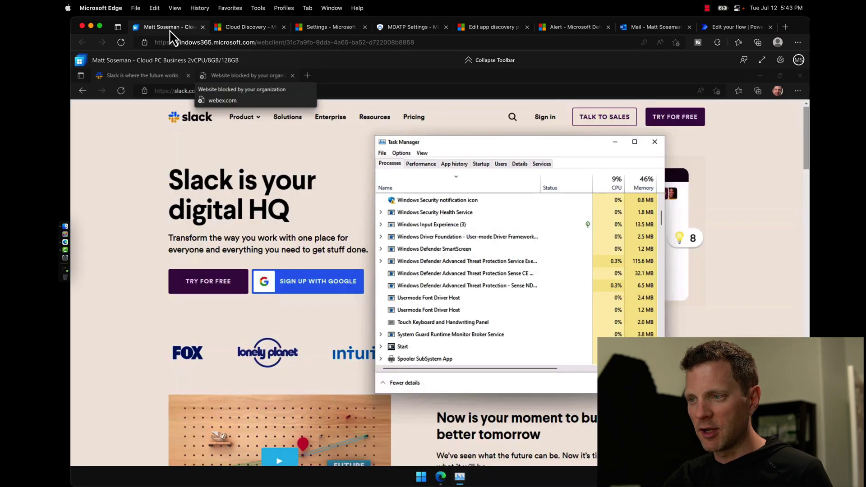
{"action": "left_click", "coordinate": [304, 75]}
{"action": "type", "text": "www.slack."}
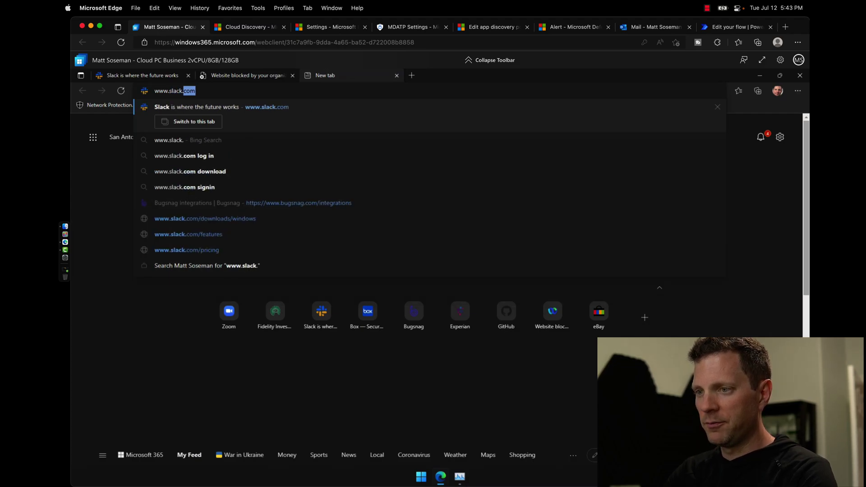
{"action": "key", "text": "Return"}
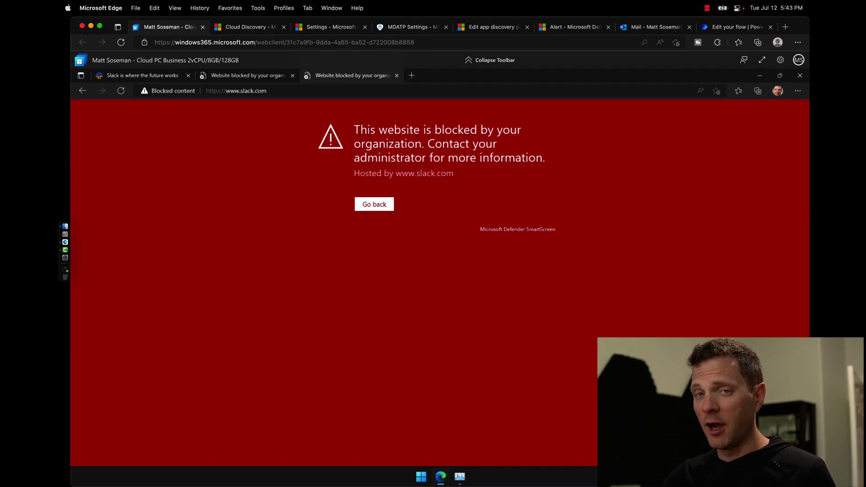
Step: Show the Microsoft Defender for Endpoint settings with Enforce app access enabled
{"action": "left_click", "coordinate": [339, 31]}
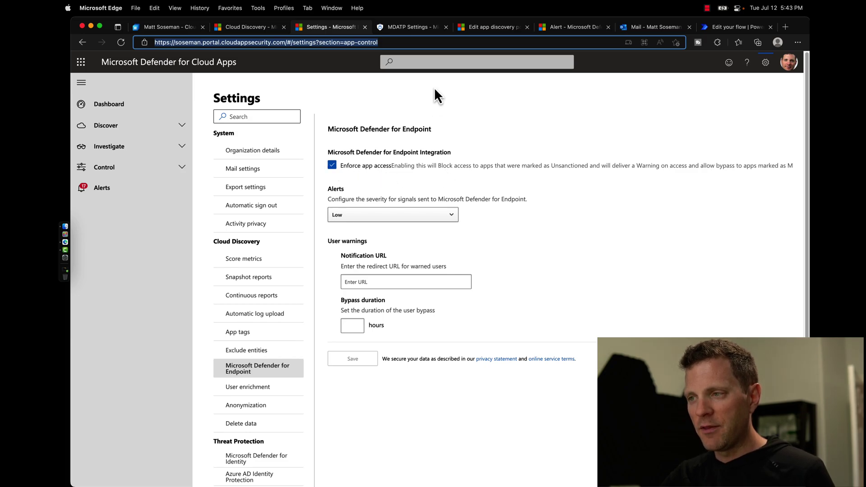
Step: Dismiss the session message and verify the Defender for Cloud Apps integration is On in endpoint Advanced features
{"action": "left_click", "coordinate": [413, 28]}
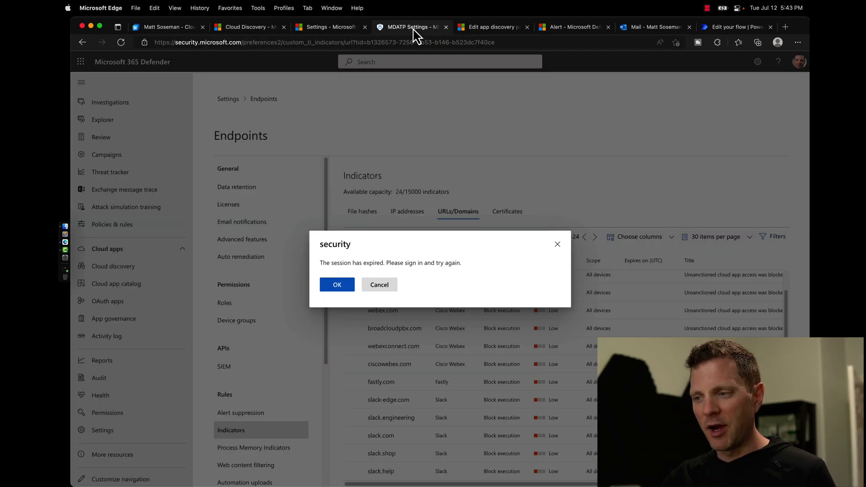
{"action": "left_click", "coordinate": [345, 288]}
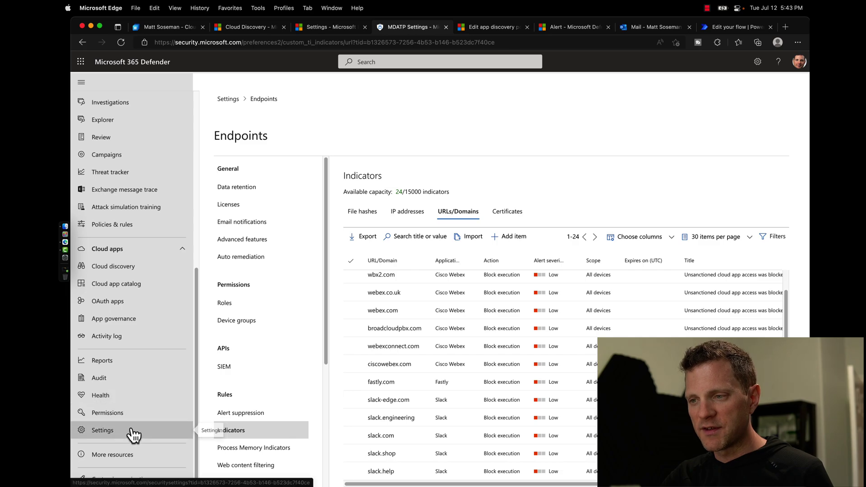
{"action": "left_click", "coordinate": [261, 246]}
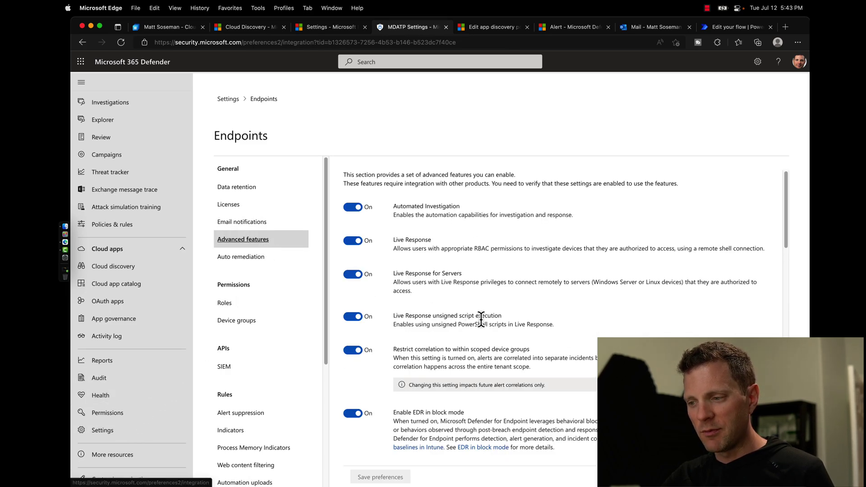
{"action": "left_click_drag", "start_coordinate": [786, 236], "coordinate": [789, 366]}
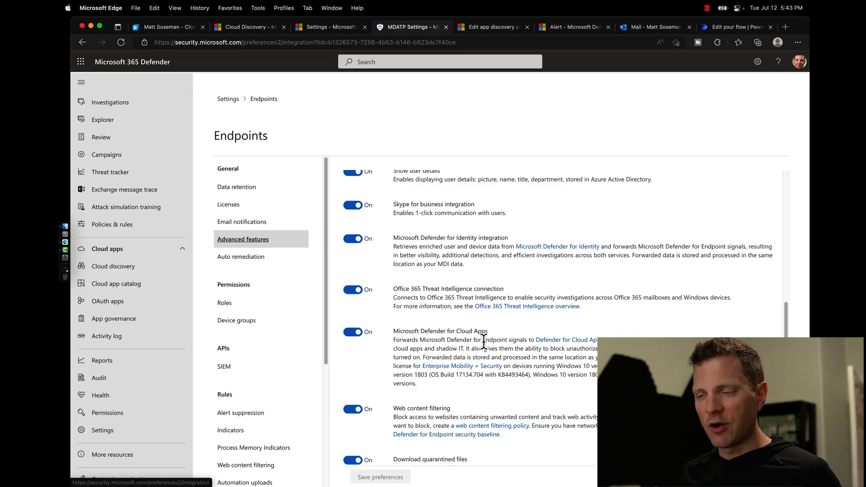
{"action": "left_click", "coordinate": [252, 27]}
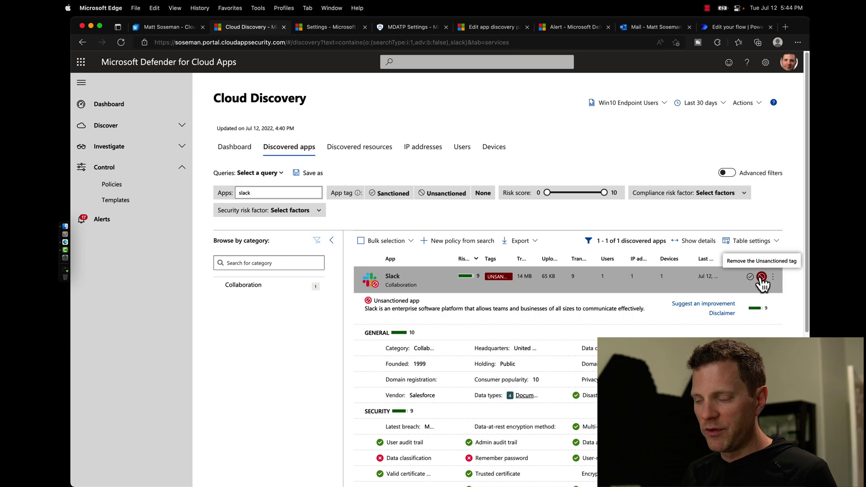
{"action": "left_click", "coordinate": [408, 27]}
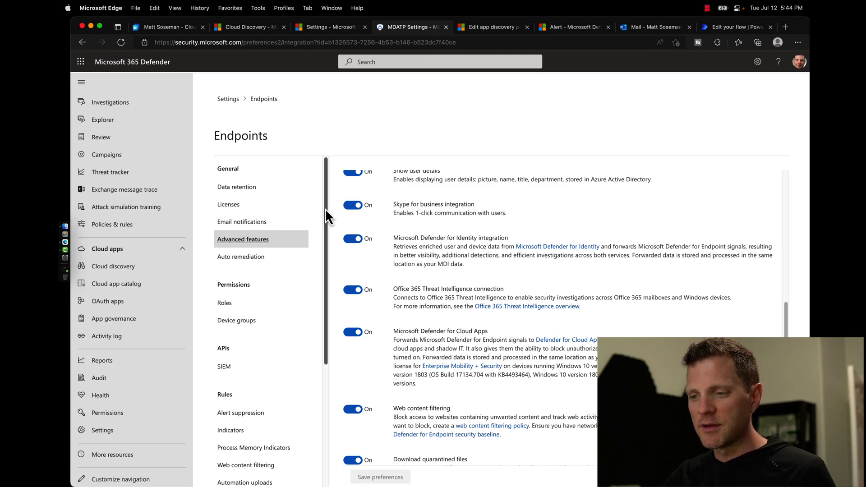
Step: Review the URL/domain indicators blocking Slack's domains, then return to Slack in Cloud Discovery
{"action": "left_click", "coordinate": [261, 439]}
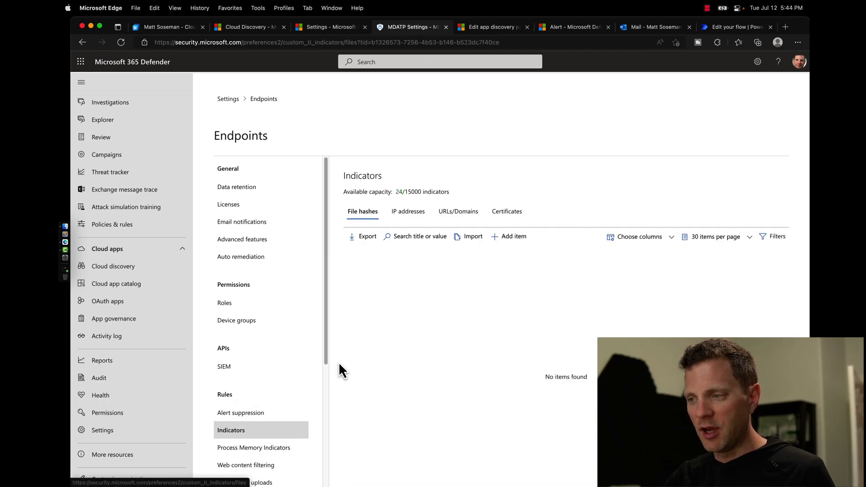
{"action": "left_click", "coordinate": [448, 219]}
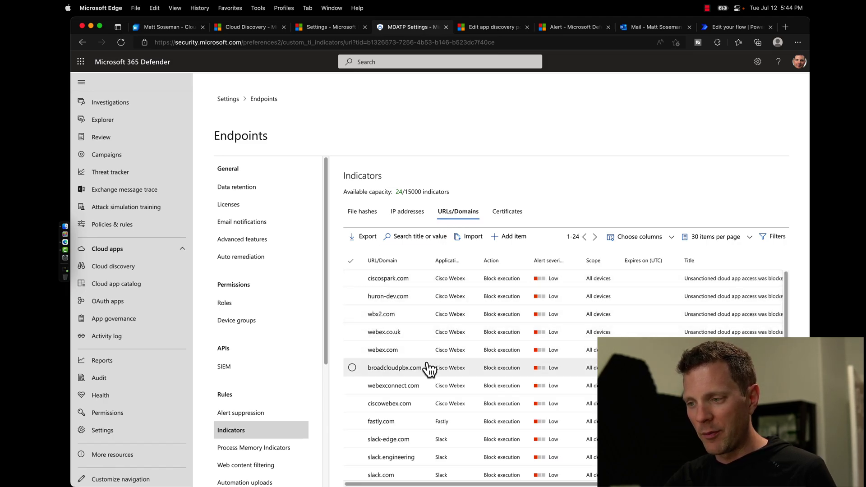
{"action": "scroll", "coordinate": [430, 367], "scroll_direction": "down", "scroll_amount": 10}
{"action": "scroll", "coordinate": [430, 367], "scroll_direction": "up", "scroll_amount": 3}
{"action": "scroll", "coordinate": [424, 329], "scroll_direction": "down", "scroll_amount": 3}
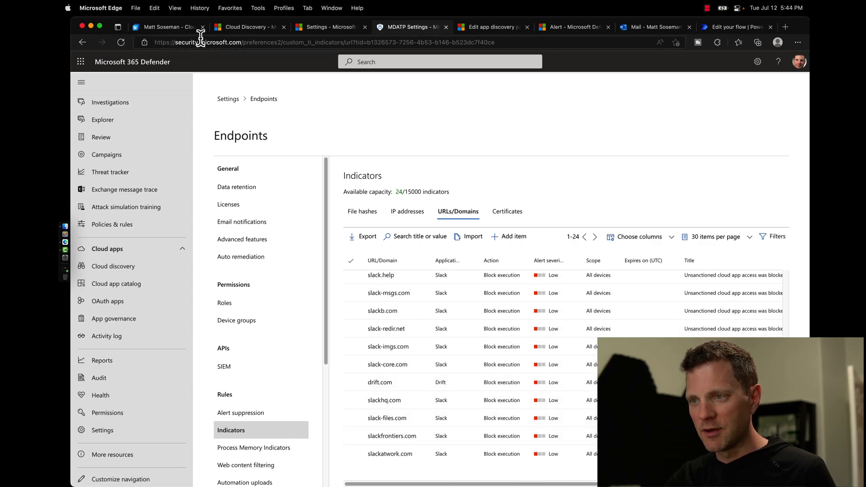
{"action": "left_click", "coordinate": [242, 28]}
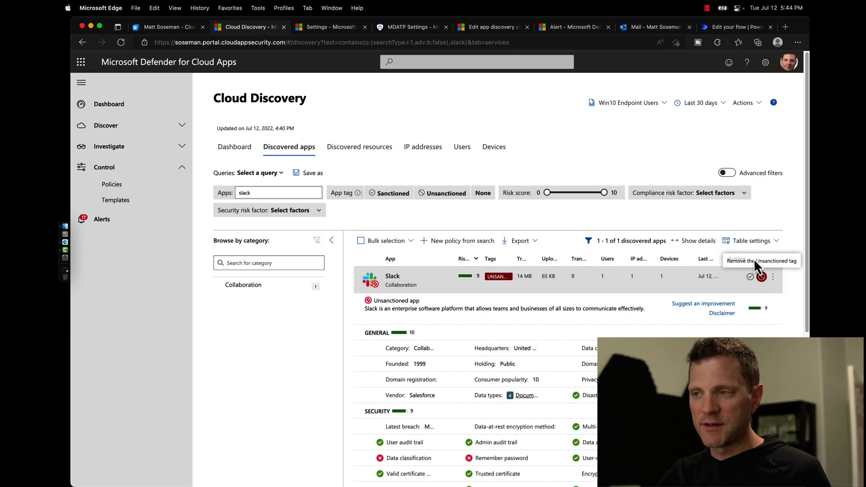
Step: Open the app discovery policy and inspect its app category filter without changes
{"action": "left_click", "coordinate": [484, 29]}
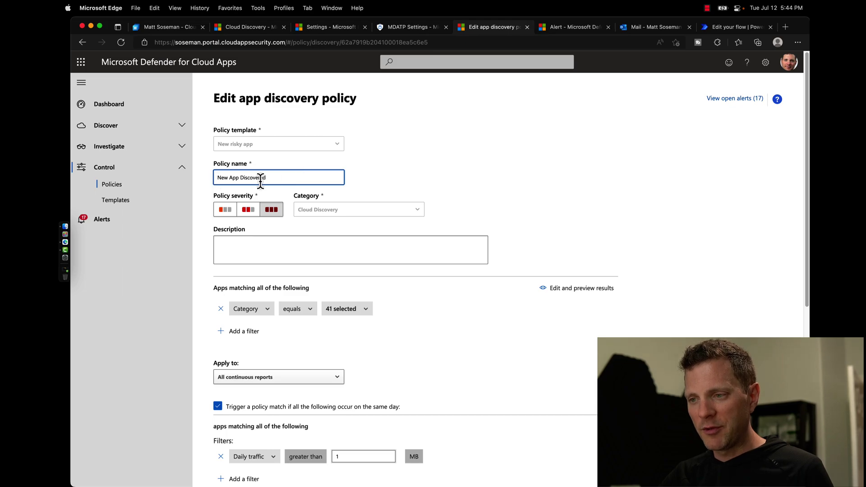
{"action": "scroll", "coordinate": [514, 226], "scroll_direction": "down", "scroll_amount": 3}
{"action": "scroll", "coordinate": [513, 218], "scroll_direction": "down", "scroll_amount": 3}
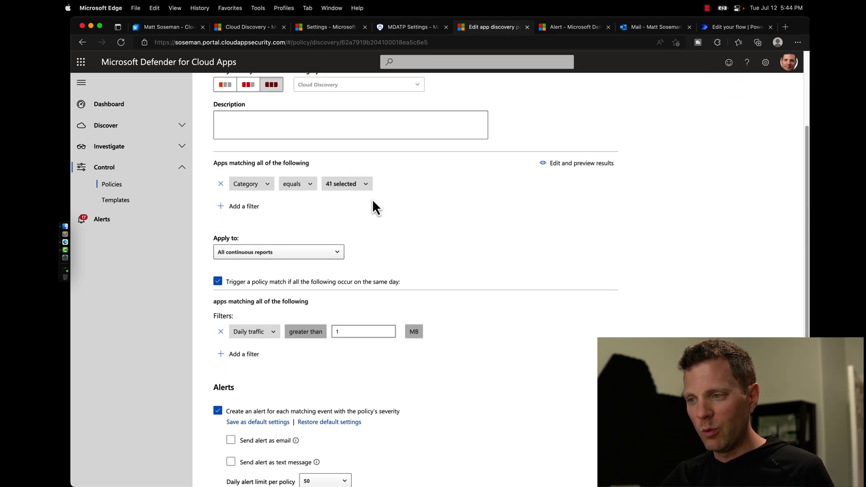
{"action": "left_click", "coordinate": [365, 185]}
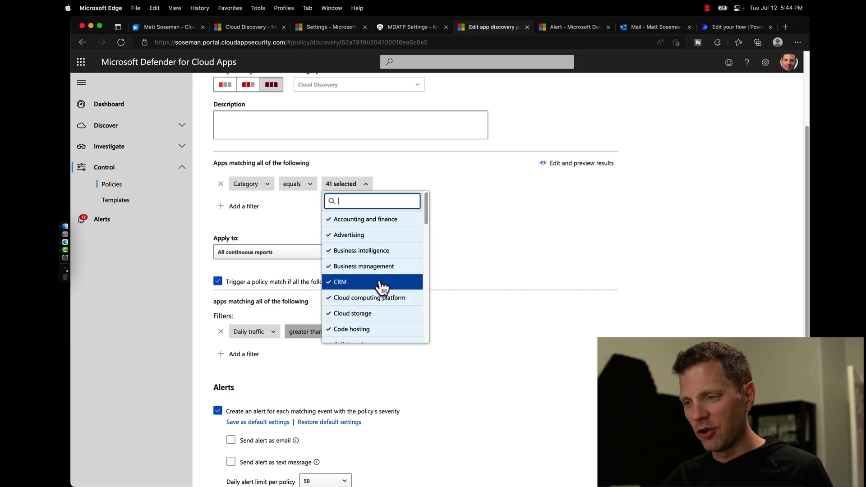
{"action": "left_click", "coordinate": [628, 275]}
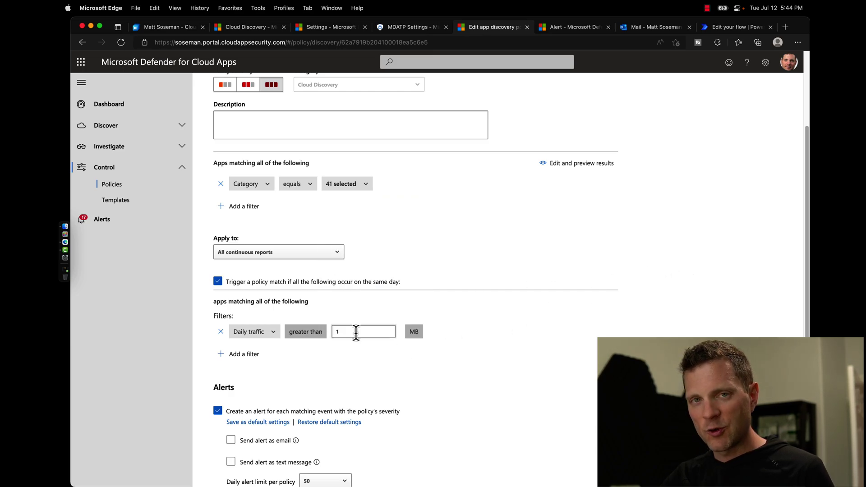
Step: Check the policy's alerts use the 'App Approval with MDCA via Email' Power Automate flow
{"action": "scroll", "coordinate": [496, 334], "scroll_direction": "down", "scroll_amount": 5}
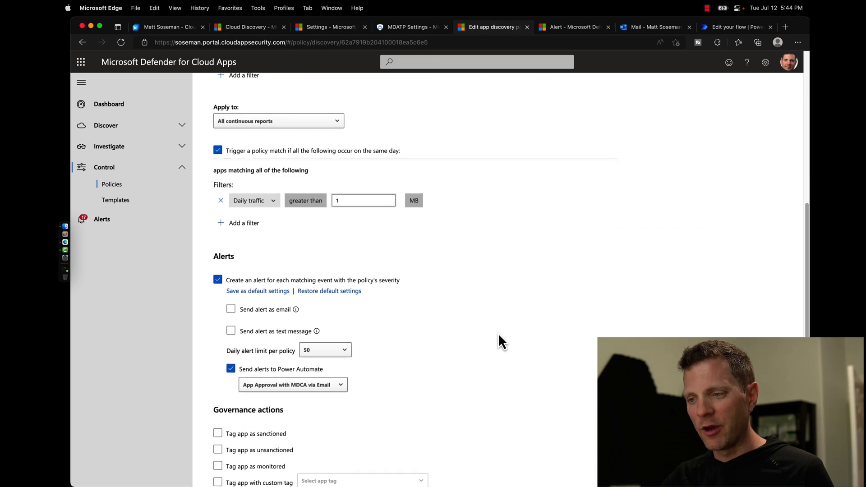
{"action": "left_click", "coordinate": [306, 387]}
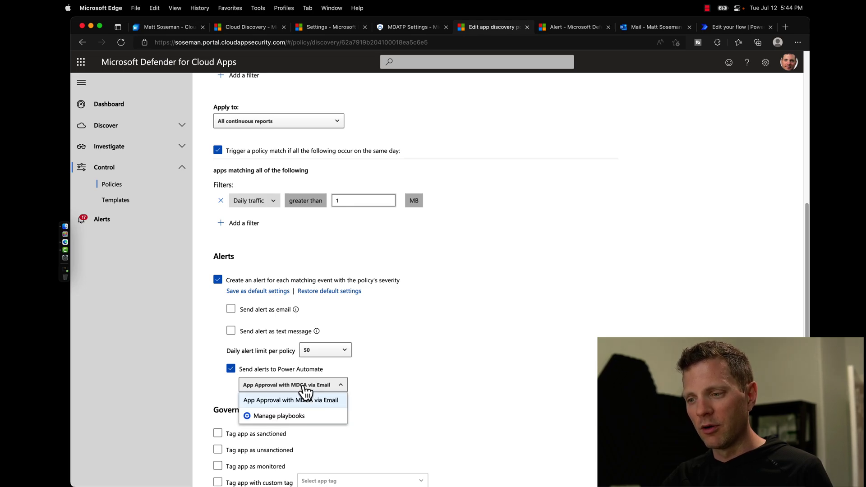
{"action": "left_click", "coordinate": [548, 297]}
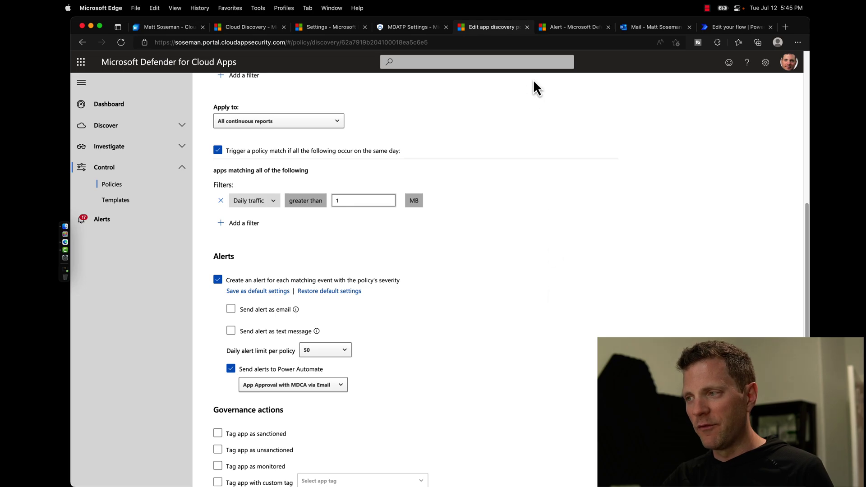
Step: Expand the flow's alert trigger, Apply to each loop and Parse JSON schema, selecting the AppId property
{"action": "left_click", "coordinate": [728, 29]}
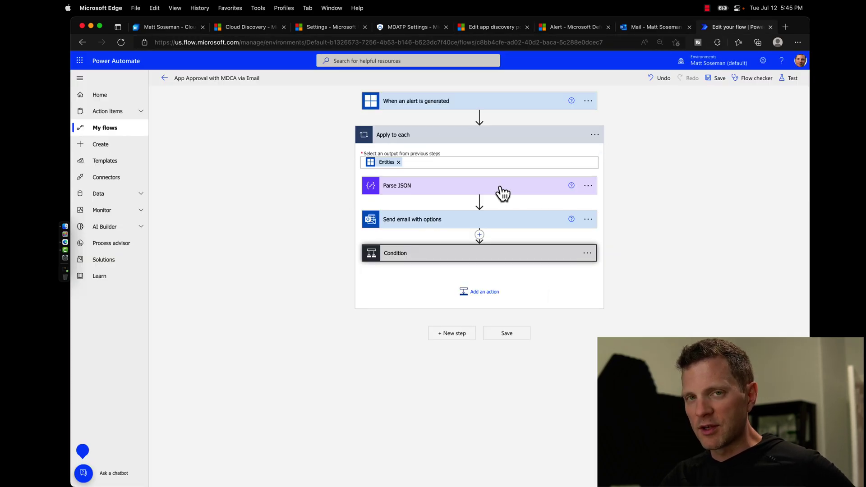
{"action": "left_click", "coordinate": [467, 101]}
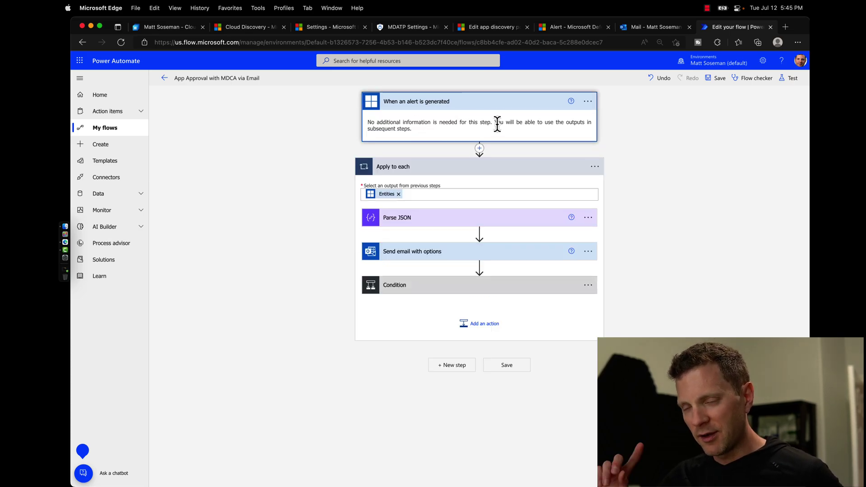
{"action": "left_click", "coordinate": [511, 176]}
{"action": "left_click", "coordinate": [512, 175]}
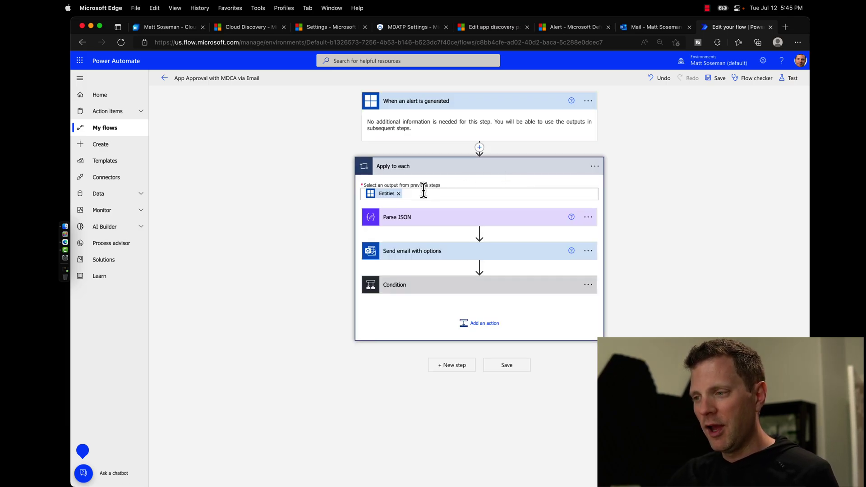
{"action": "left_click", "coordinate": [421, 220]}
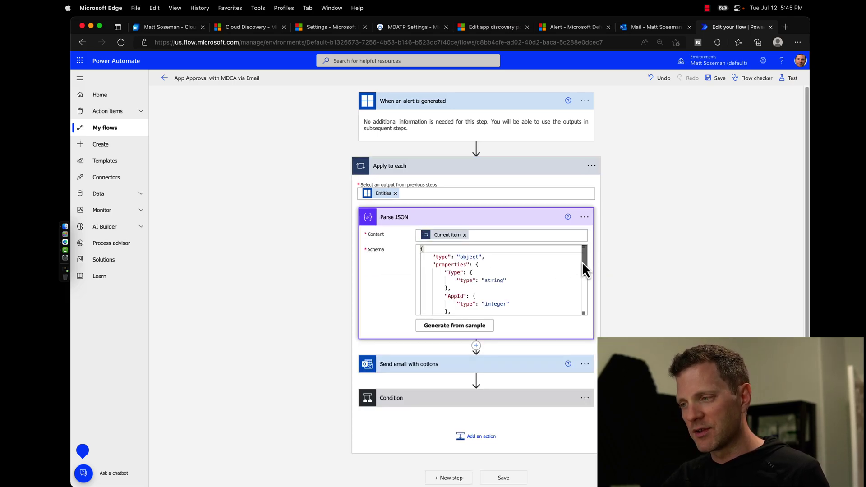
{"action": "scroll", "coordinate": [583, 262], "scroll_direction": "down", "scroll_amount": 1}
{"action": "left_click_drag", "start_coordinate": [583, 262], "coordinate": [585, 299]}
{"action": "scroll", "coordinate": [566, 287], "scroll_direction": "up", "scroll_amount": 10}
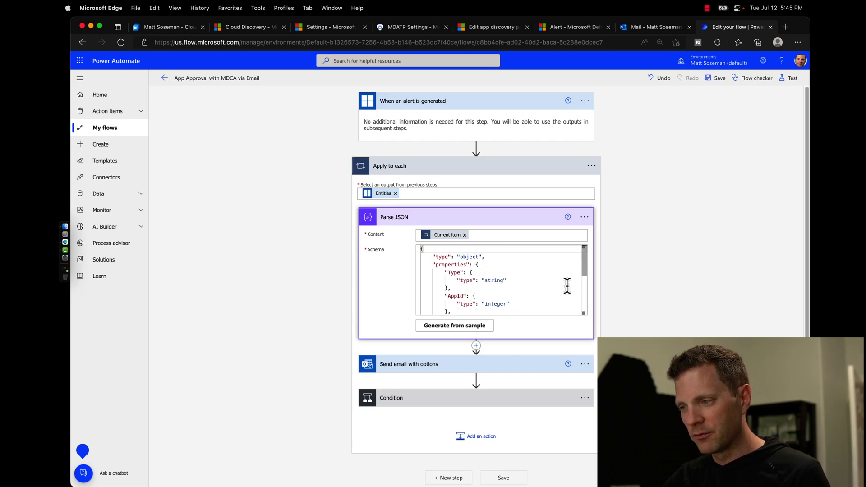
{"action": "left_click_drag", "start_coordinate": [445, 295], "coordinate": [534, 305]}
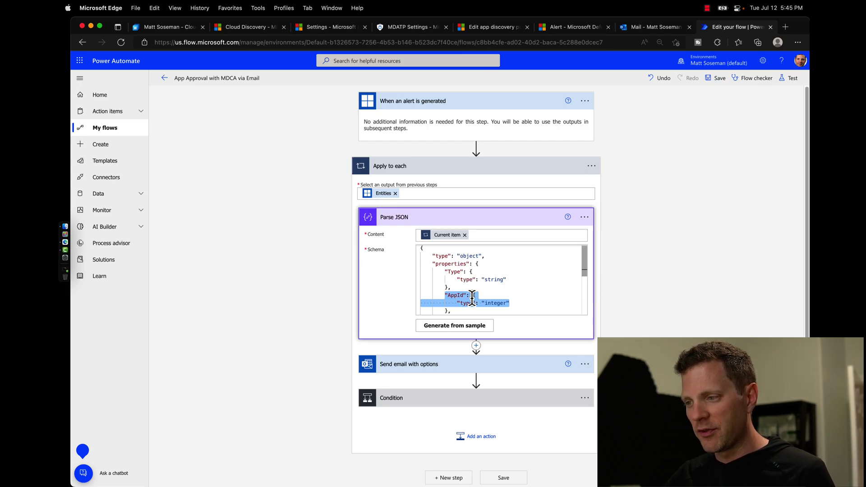
Step: Expand the Send email with options approval step and the Condition step's branches
{"action": "left_click", "coordinate": [518, 363]}
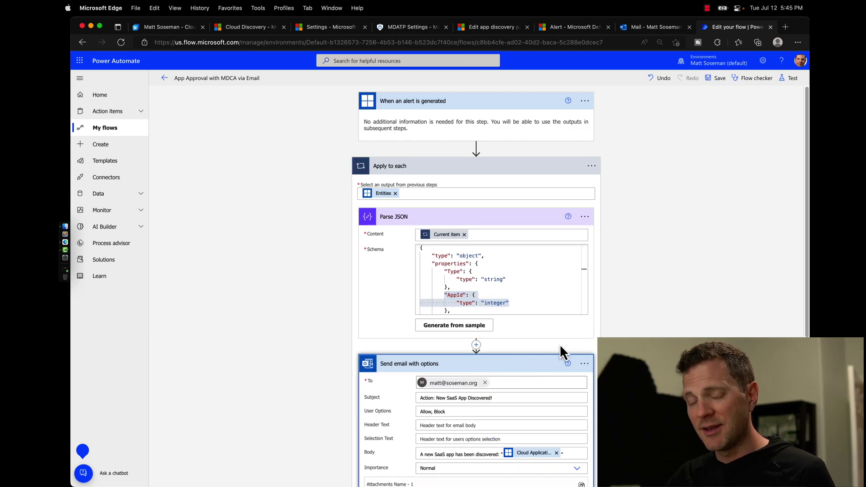
{"action": "scroll", "coordinate": [560, 342], "scroll_direction": "down", "scroll_amount": 5}
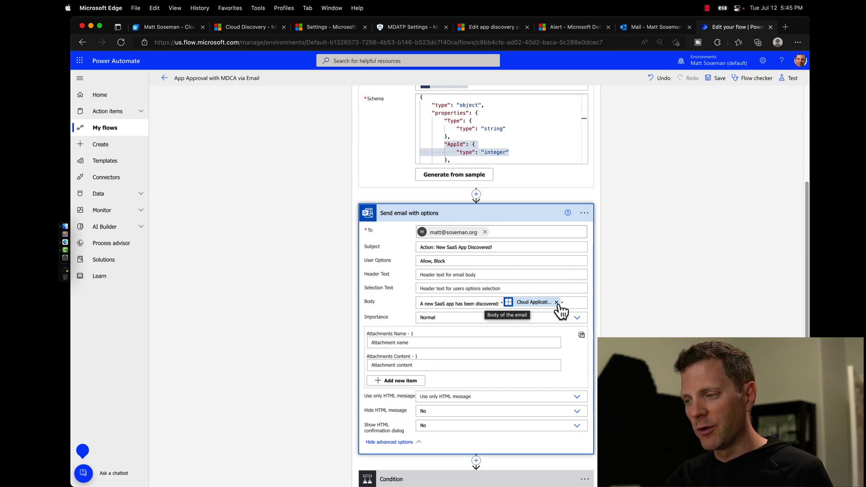
{"action": "scroll", "coordinate": [605, 307], "scroll_direction": "down", "scroll_amount": 2}
{"action": "scroll", "coordinate": [605, 312], "scroll_direction": "down", "scroll_amount": 1}
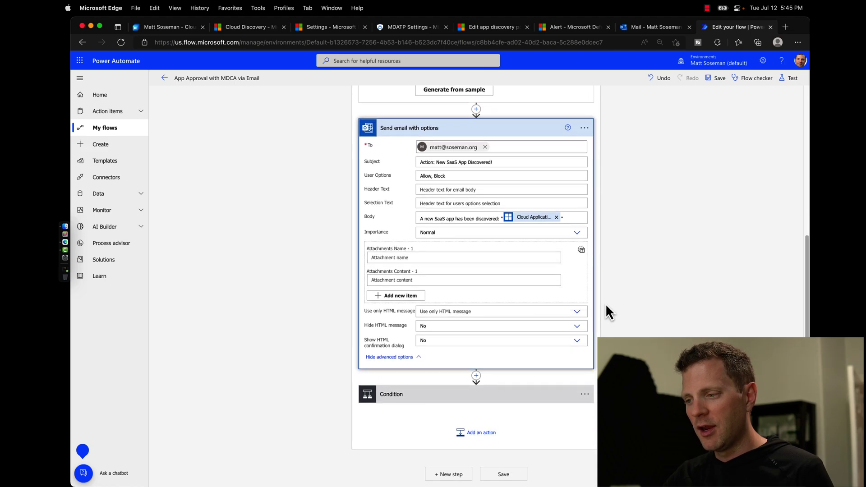
{"action": "left_click", "coordinate": [504, 400]}
Step: Expand Tag app as sanctioned (If yes) and Tag app as unsanctioned (If no), both using AppId
{"action": "scroll", "coordinate": [632, 311], "scroll_direction": "down", "scroll_amount": 5}
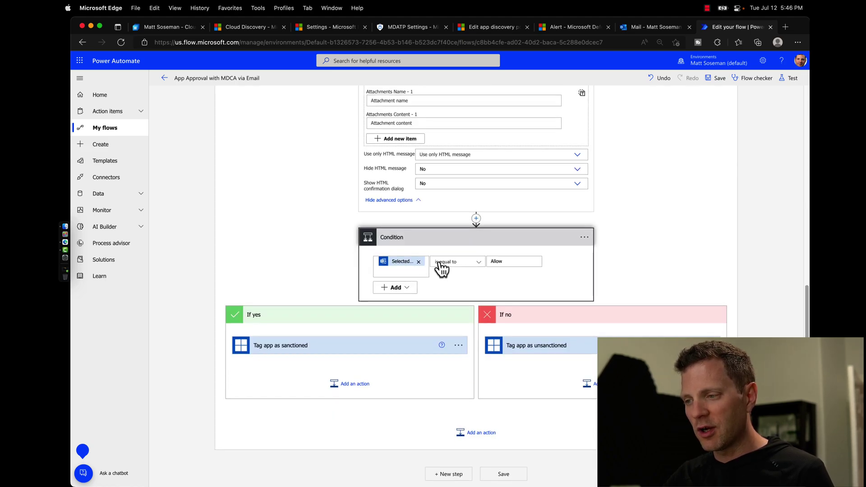
{"action": "left_click", "coordinate": [396, 356]}
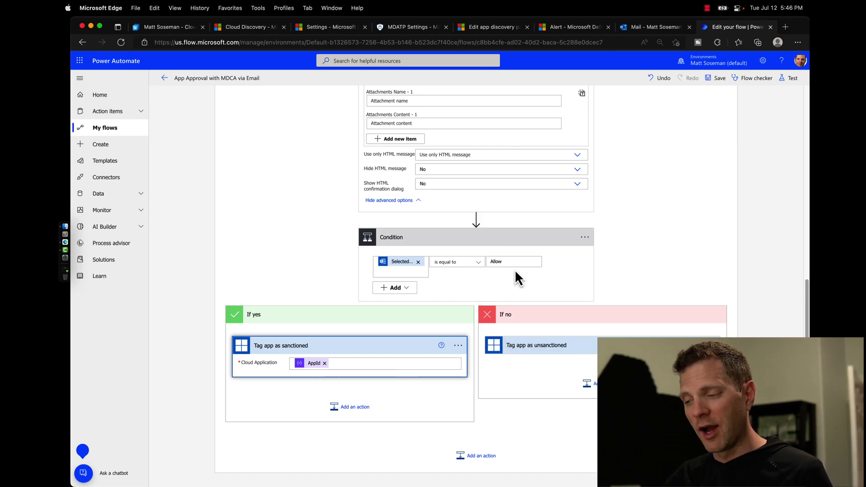
{"action": "left_click", "coordinate": [531, 350]}
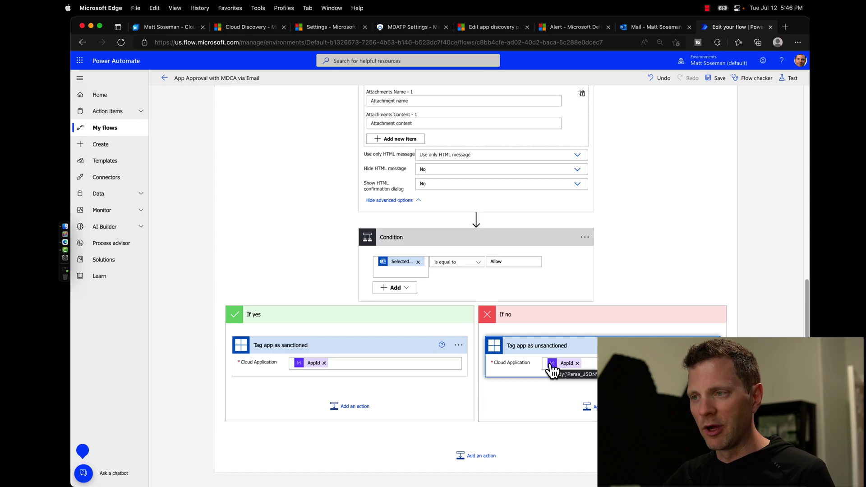
Step: Open Slack's Unsanctioned app page, then go through the flow to the 'New SaaS App Discovered!' email
{"action": "left_click", "coordinate": [264, 32]}
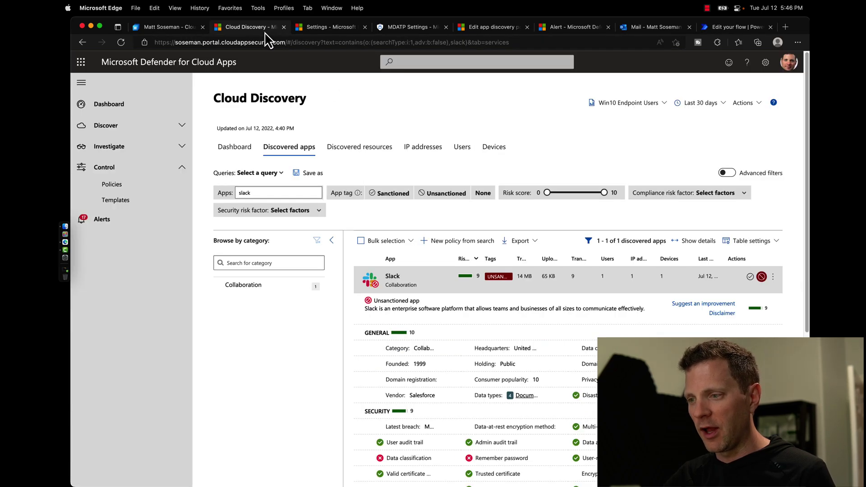
{"action": "left_click", "coordinate": [394, 277]}
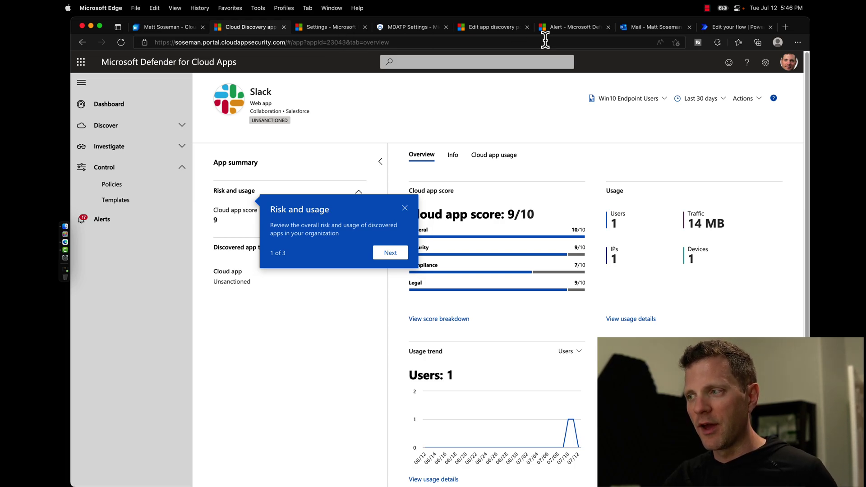
{"action": "left_click", "coordinate": [729, 28]}
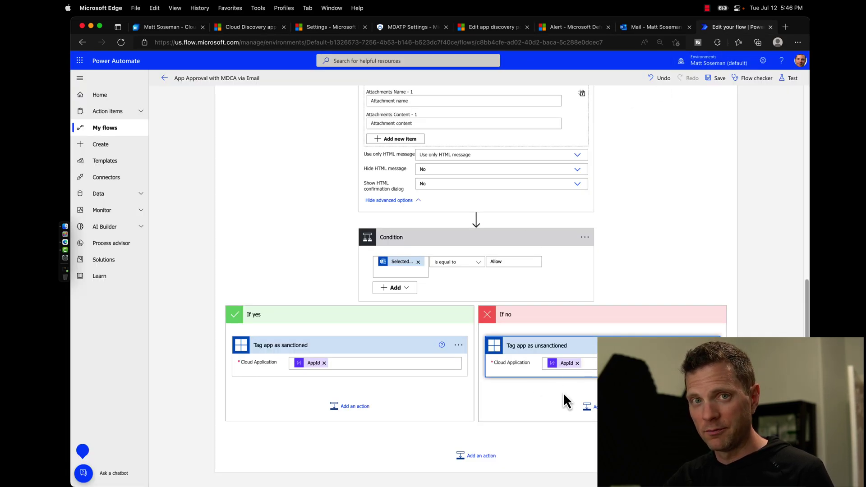
{"action": "scroll", "coordinate": [679, 251], "scroll_direction": "down", "scroll_amount": 1}
{"action": "scroll", "coordinate": [679, 250], "scroll_direction": "up", "scroll_amount": 15}
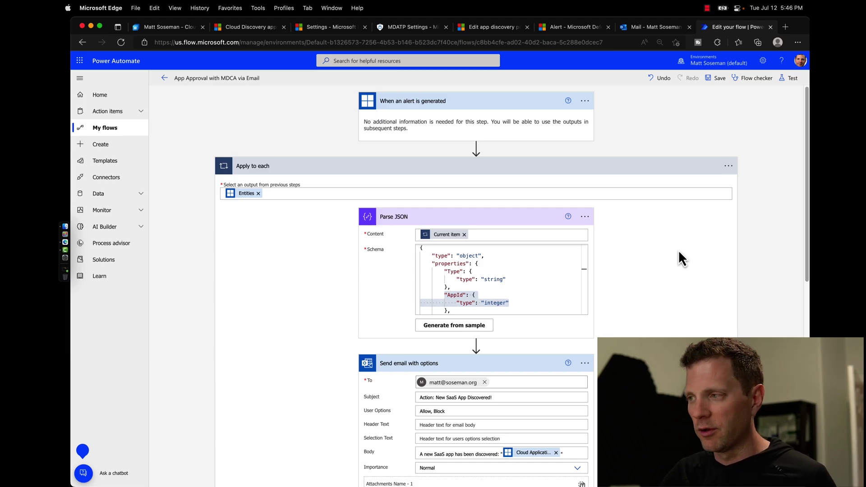
{"action": "left_click", "coordinate": [649, 28]}
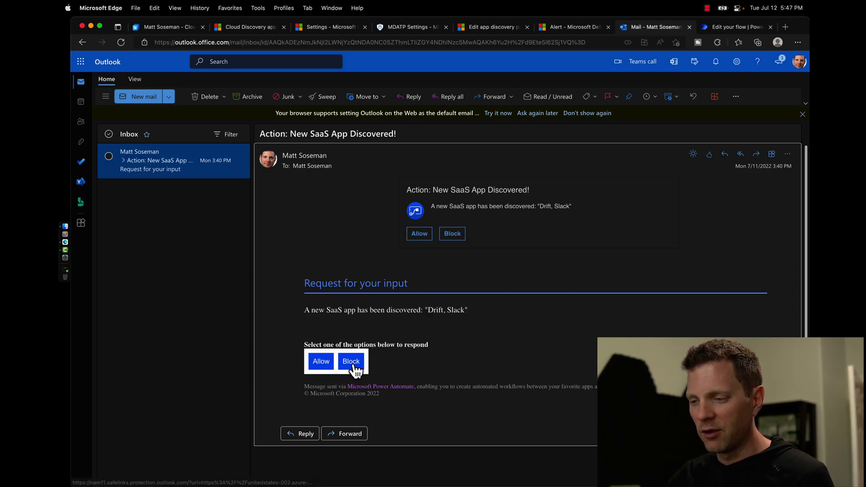
Step: After reviewing the Drift, Slack Allow/Block approval email, go back to the Power Automate flow editor
{"action": "left_click", "coordinate": [731, 30]}
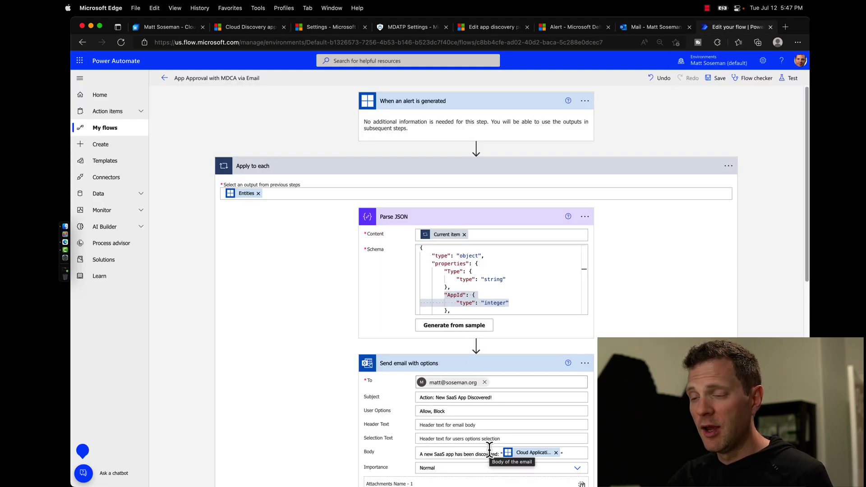
Step: Check that Slack is tagged Unsanctioned under Tag app as, then view the endpoint URL/Domain indicators
{"action": "left_click", "coordinate": [249, 29]}
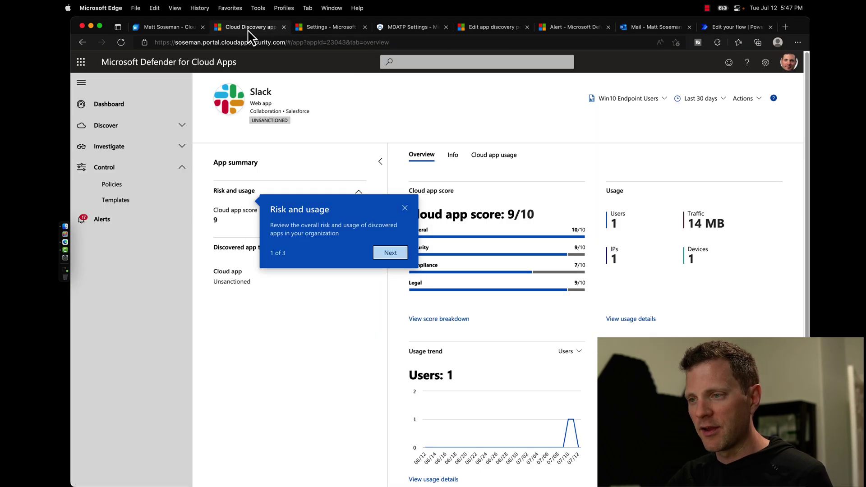
{"action": "left_click", "coordinate": [754, 100]}
{"action": "mouse_move", "coordinate": [764, 135]}
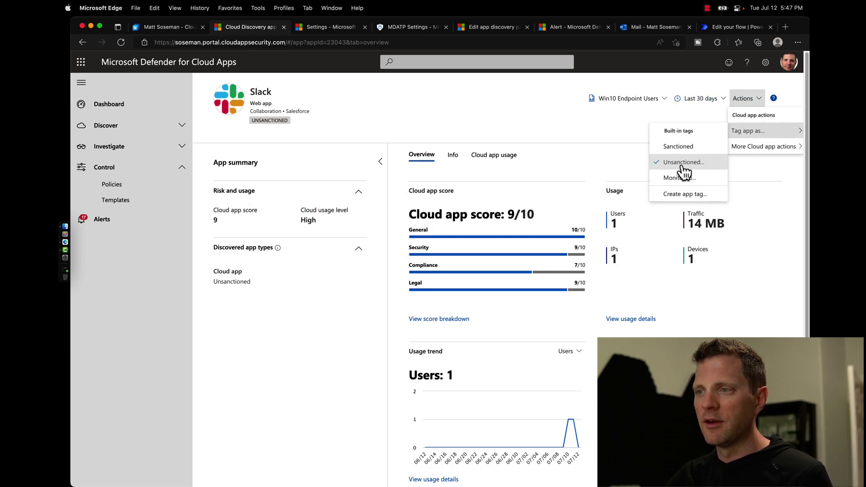
{"action": "left_click", "coordinate": [425, 29]}
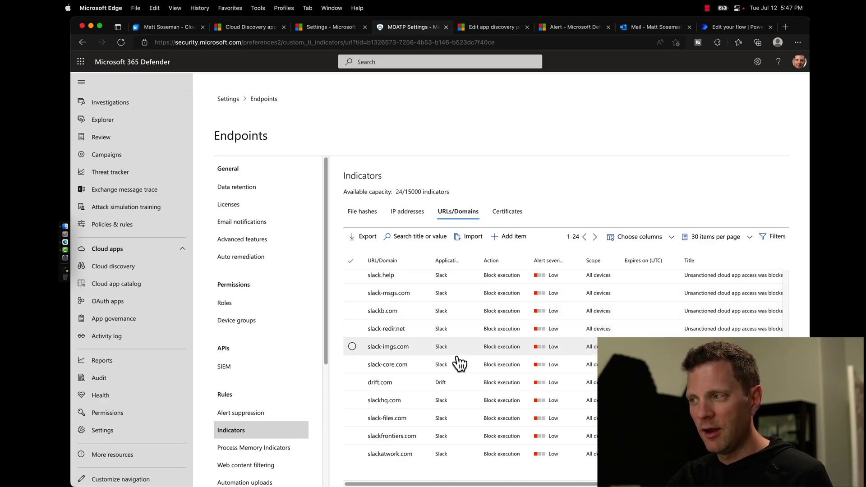
Step: View slack.com blocked on the Cloud PC, then go back to the admin pages
{"action": "left_click", "coordinate": [147, 25]}
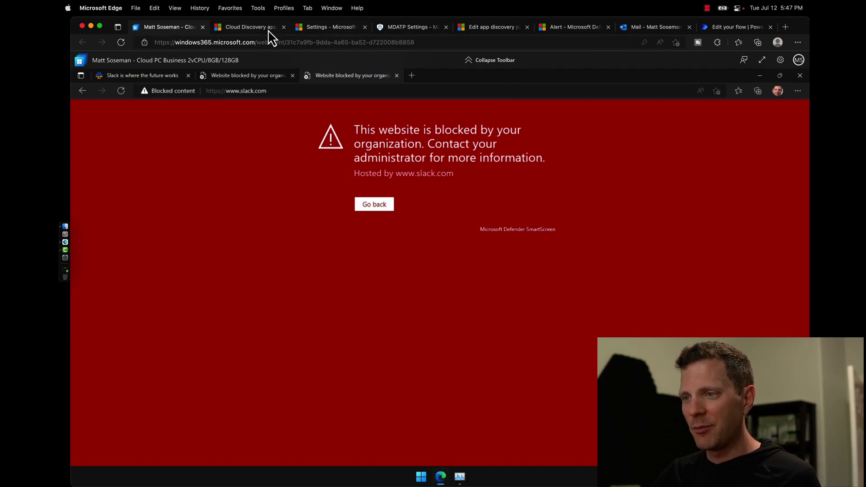
{"action": "left_click", "coordinate": [345, 28]}
Step: Inspect the discovery policy's 1 MB Daily traffic filter and its Send alerts to Power Automate setting, unchanged
{"action": "left_click", "coordinate": [496, 29]}
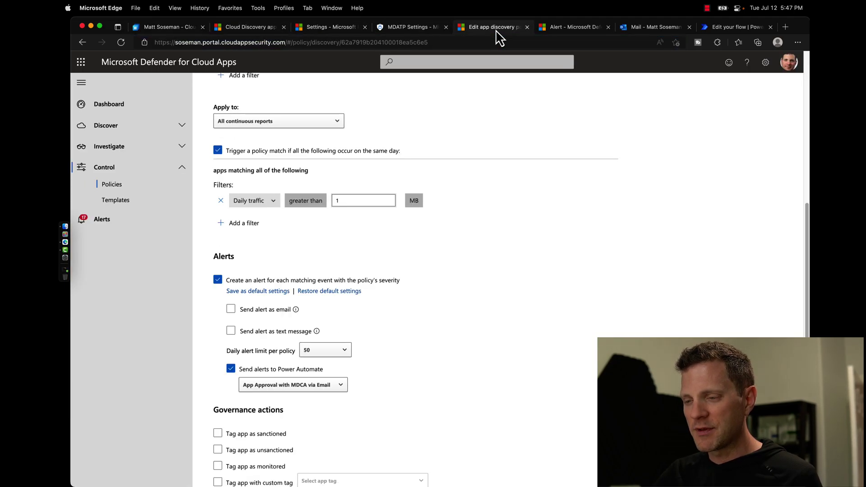
{"action": "left_click", "coordinate": [250, 201]}
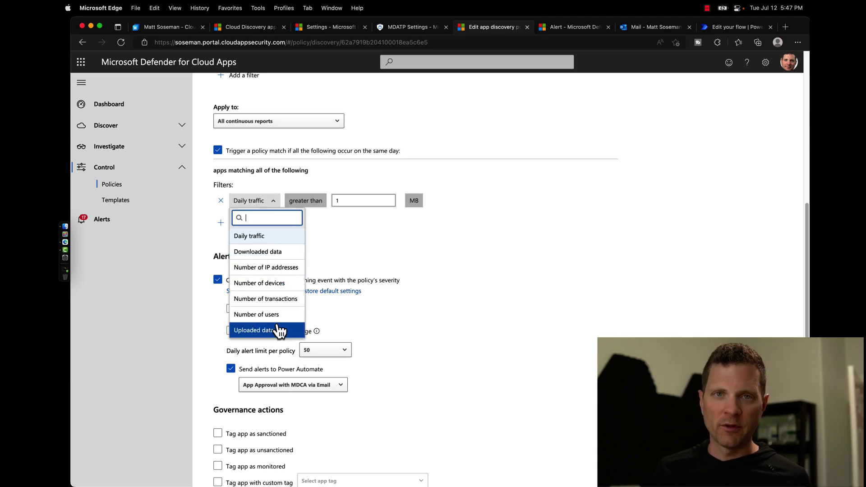
{"action": "left_click", "coordinate": [475, 247]}
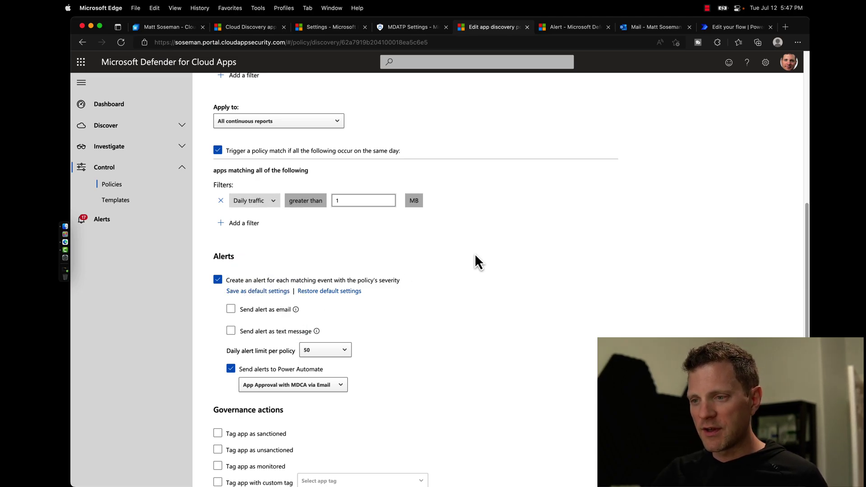
{"action": "scroll", "coordinate": [474, 254], "scroll_direction": "down", "scroll_amount": 1}
{"action": "scroll", "coordinate": [475, 254], "scroll_direction": "down", "scroll_amount": 1}
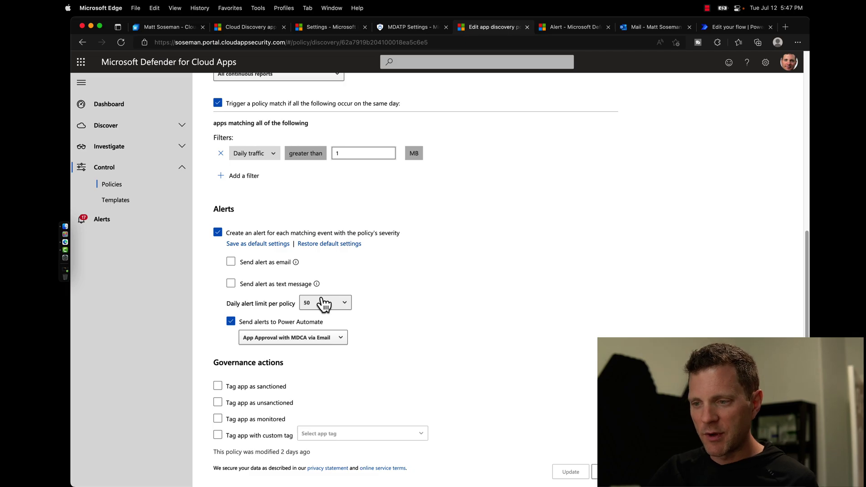
{"action": "scroll", "coordinate": [325, 303], "scroll_direction": "down", "scroll_amount": 1}
{"action": "left_click", "coordinate": [273, 160]}
{"action": "left_click", "coordinate": [516, 128]}
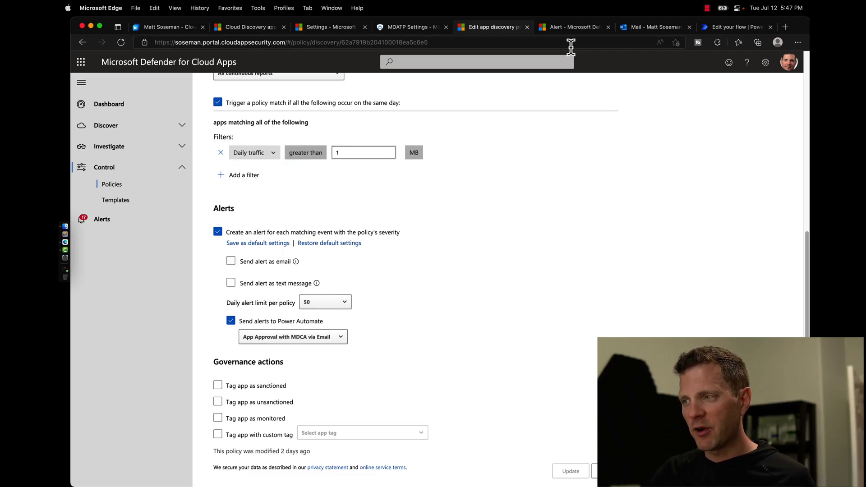
{"action": "left_click", "coordinate": [721, 28]}
Step: Add a new action after the Condition step and browse the Custom and All connector lists
{"action": "scroll", "coordinate": [595, 294], "scroll_direction": "down", "scroll_amount": 2}
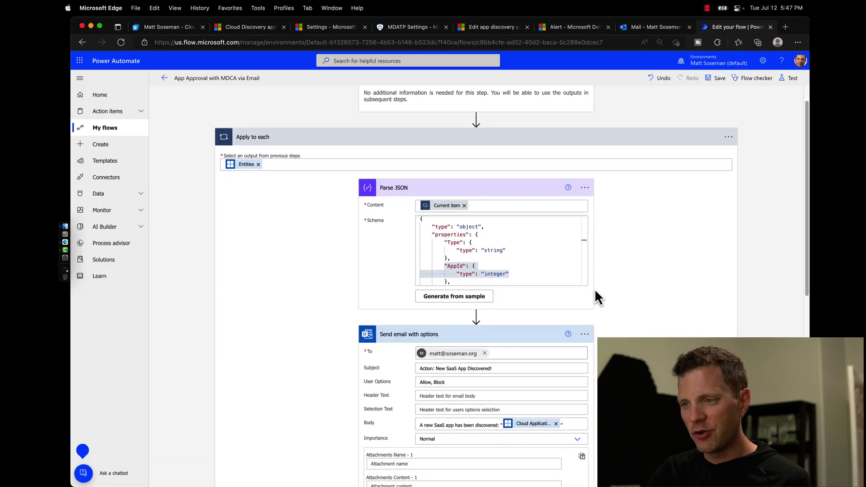
{"action": "scroll", "coordinate": [595, 291], "scroll_direction": "down", "scroll_amount": 5}
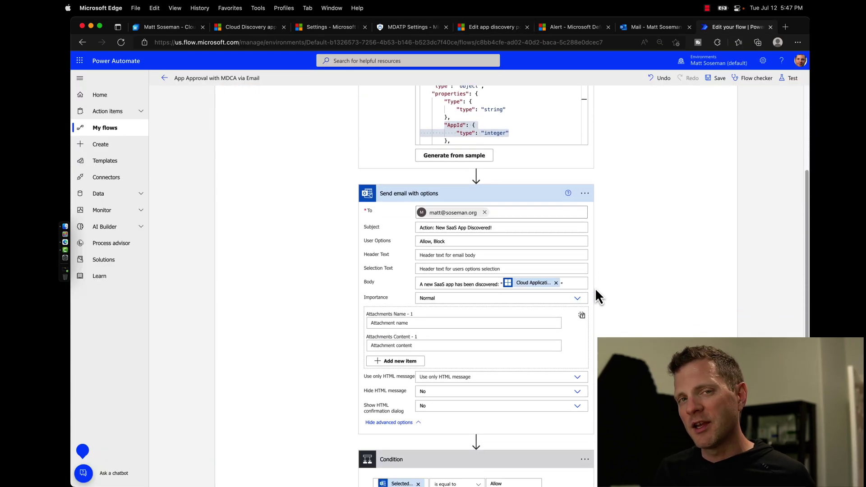
{"action": "scroll", "coordinate": [594, 287], "scroll_direction": "down", "scroll_amount": 10}
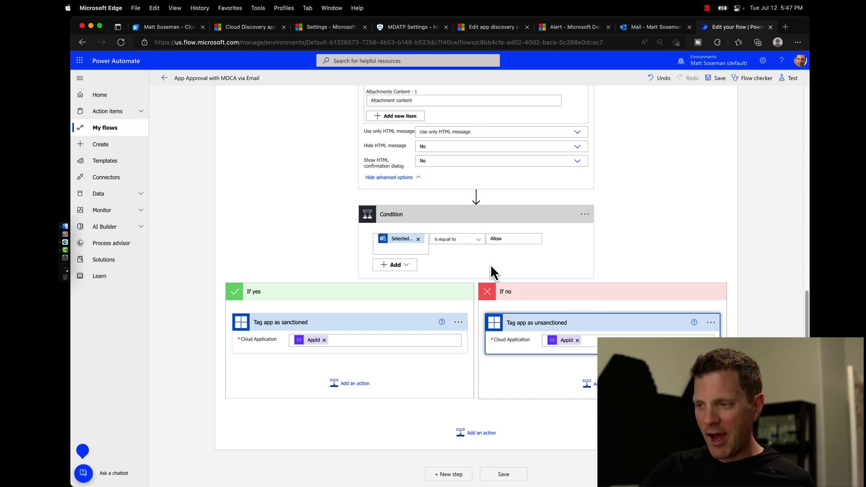
{"action": "left_click", "coordinate": [489, 434]}
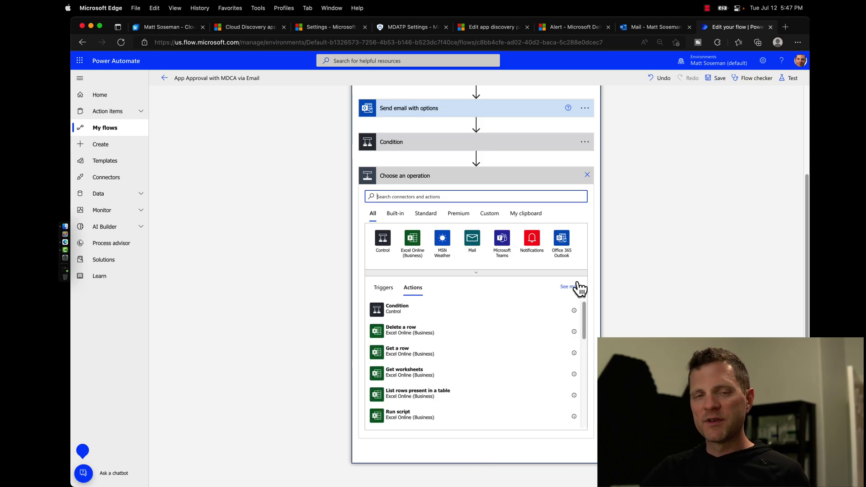
{"action": "left_click", "coordinate": [578, 287]}
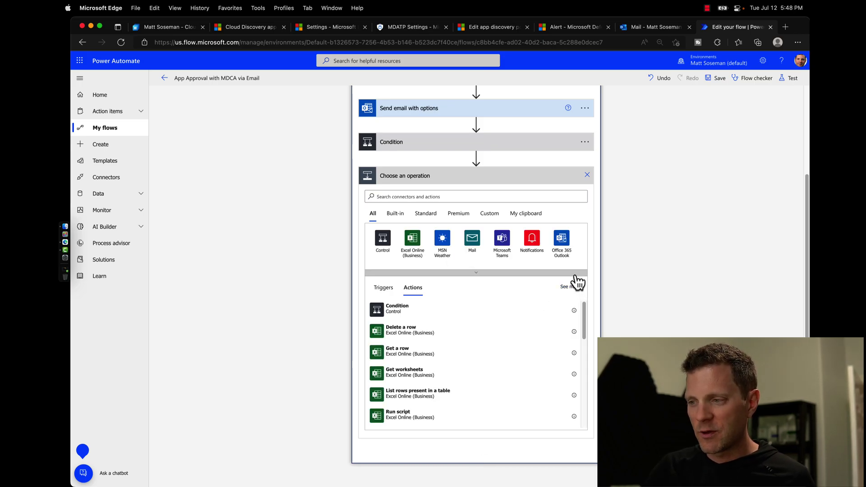
{"action": "scroll", "coordinate": [555, 311], "scroll_direction": "down", "scroll_amount": 20}
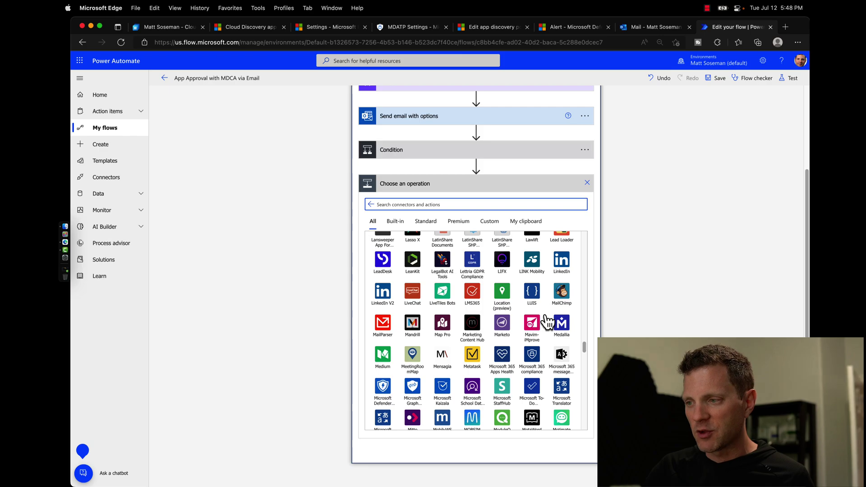
{"action": "left_click", "coordinate": [496, 230]}
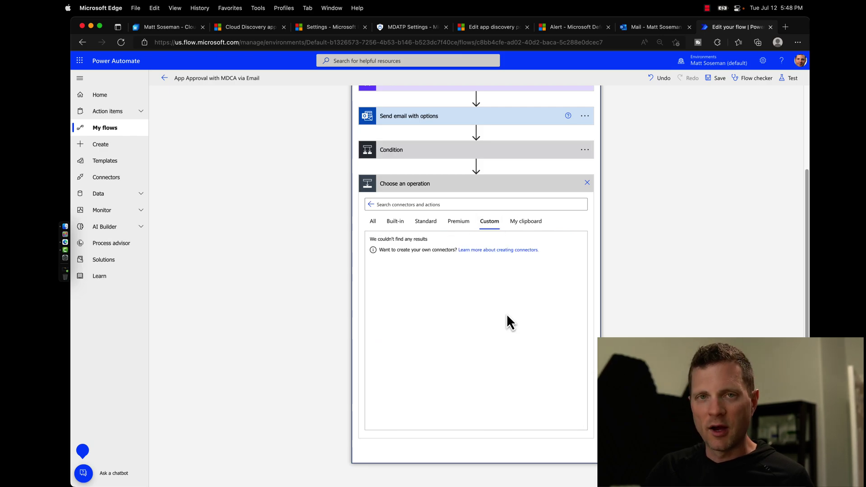
{"action": "left_click", "coordinate": [374, 223]}
{"action": "scroll", "coordinate": [406, 153], "scroll_direction": "up", "scroll_amount": 3}
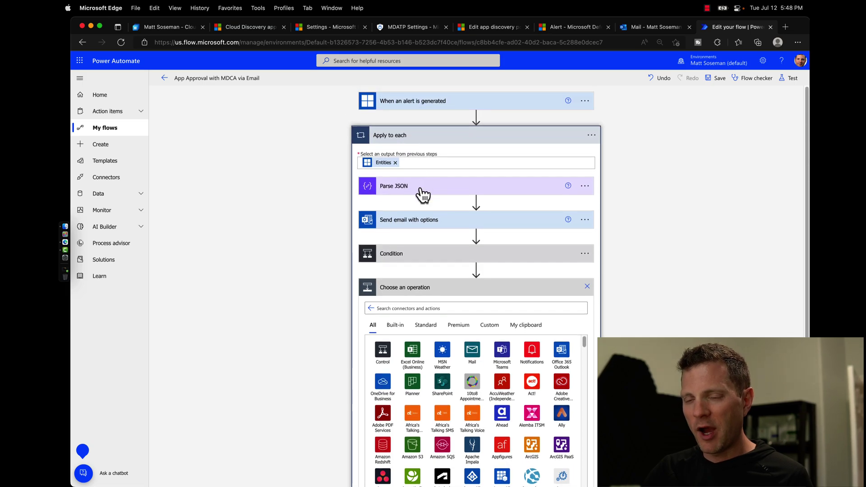